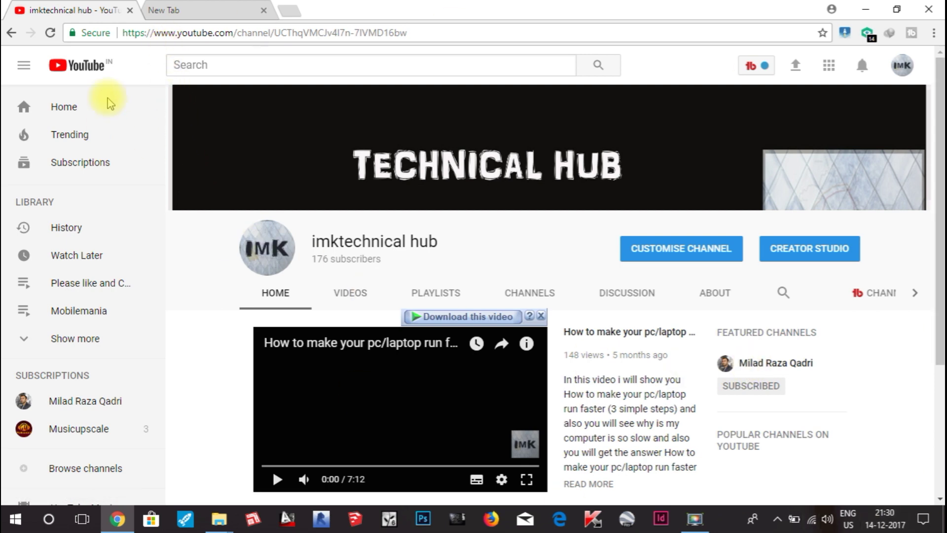
# Step: Google 'amd' in the new tab and open the official 'Welcome to AMD' result
pyautogui.click(187, 6)
pyautogui.write('amd')
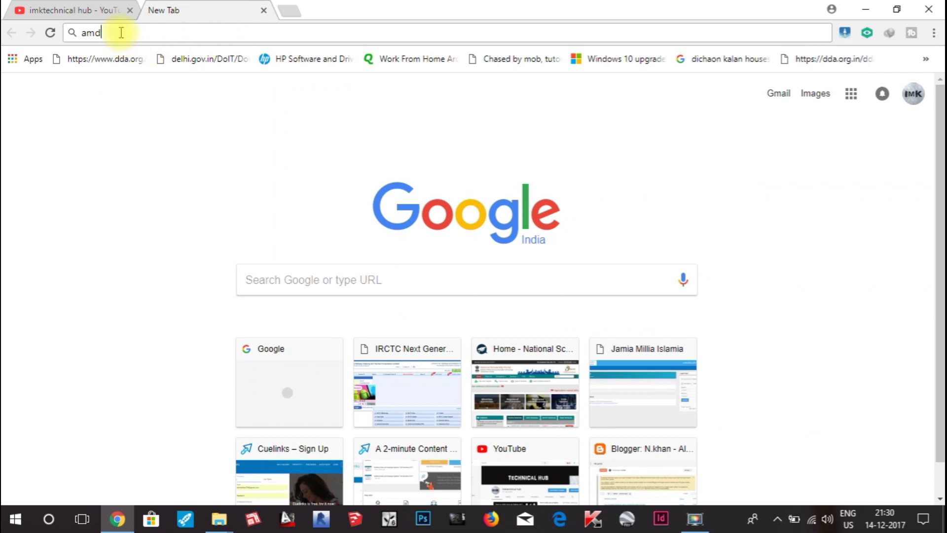
pyautogui.press('Return')
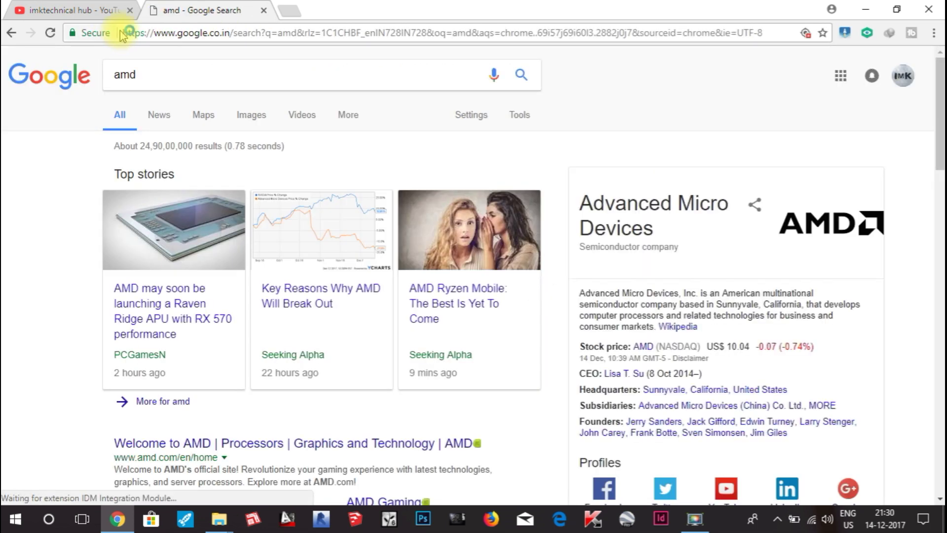
pyautogui.scroll(-5, 336, 110)
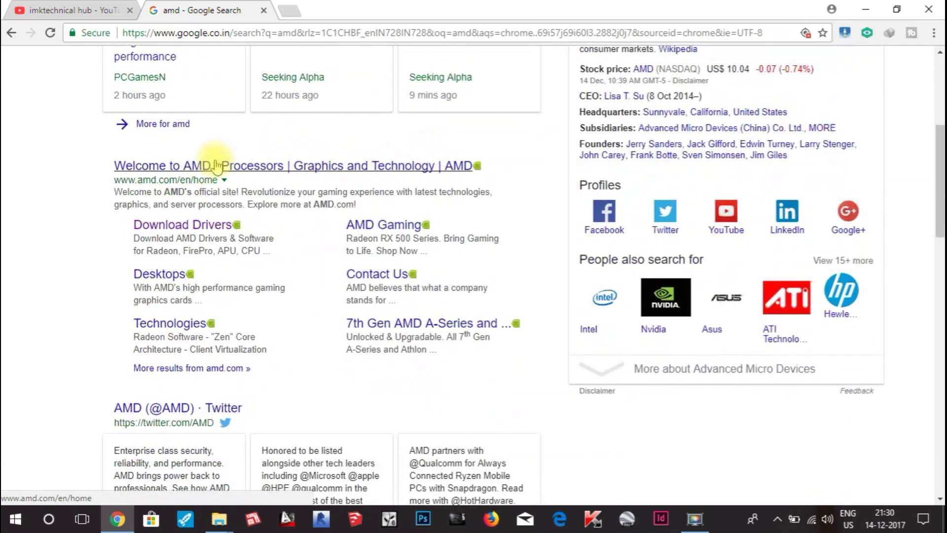
pyautogui.click(316, 165)
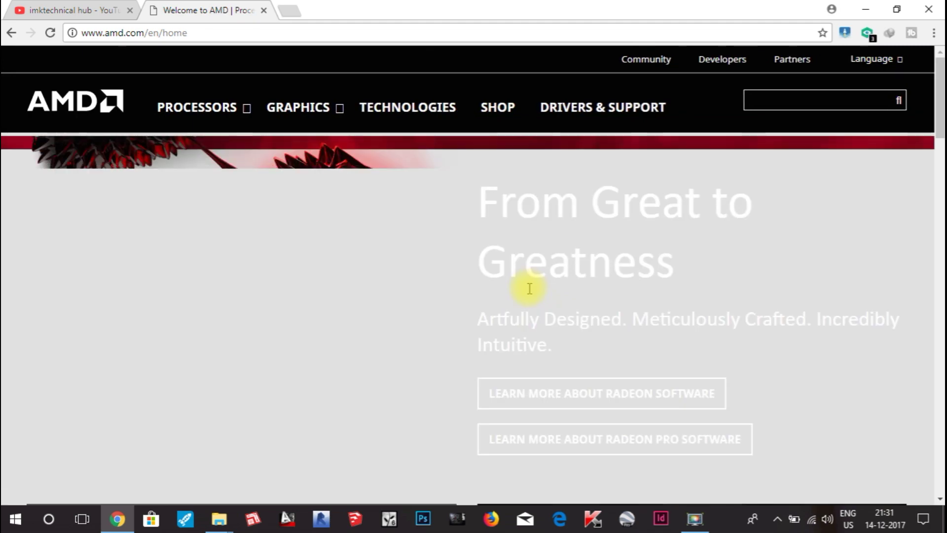
# Step: Close the cookie notice on the amd.com home page
pyautogui.scroll(-4, 638, 335)
pyautogui.scroll(-5, 637, 335)
pyautogui.scroll(9, 630, 332)
pyautogui.click(915, 299)
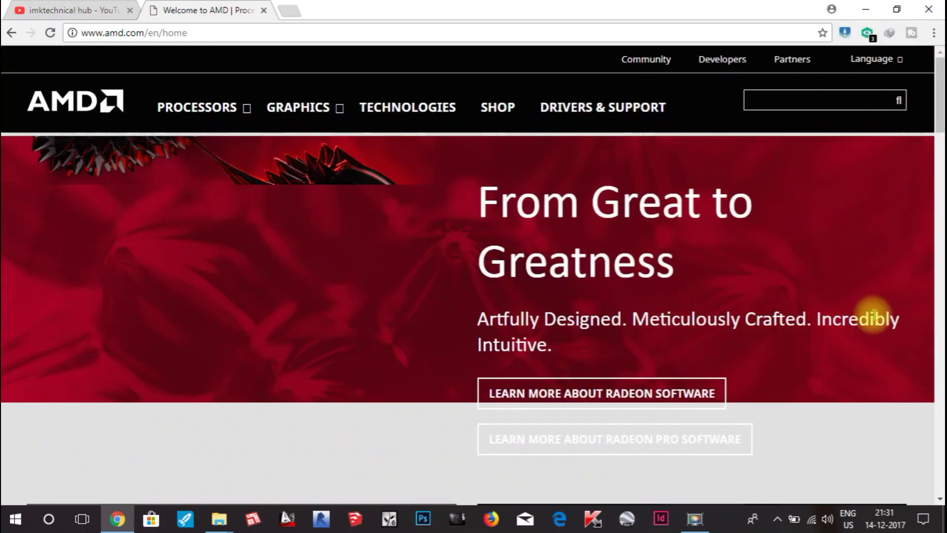
# Step: Go to AMD's Drivers & Support page and scroll to Manually Select Your Driver
pyautogui.click(579, 109)
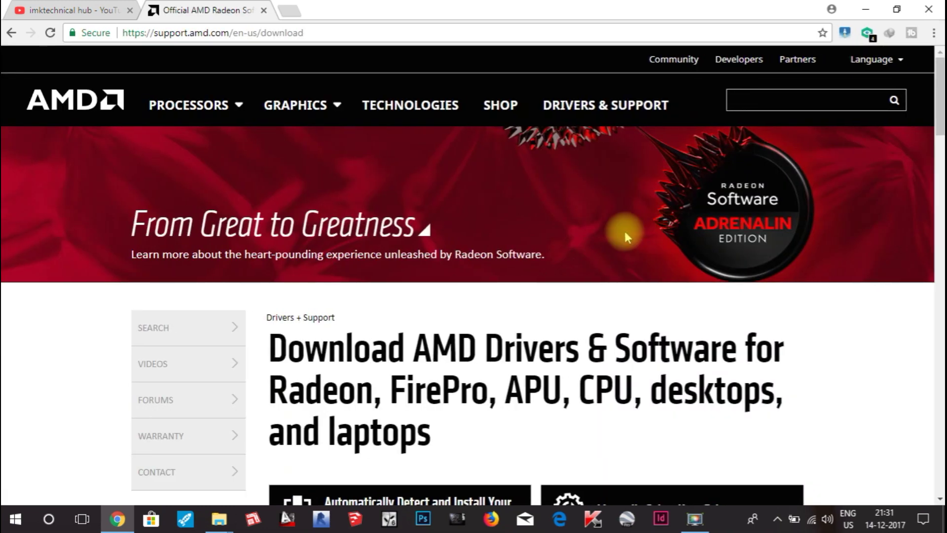
pyautogui.scroll(-5, 608, 244)
pyautogui.scroll(-3, 612, 259)
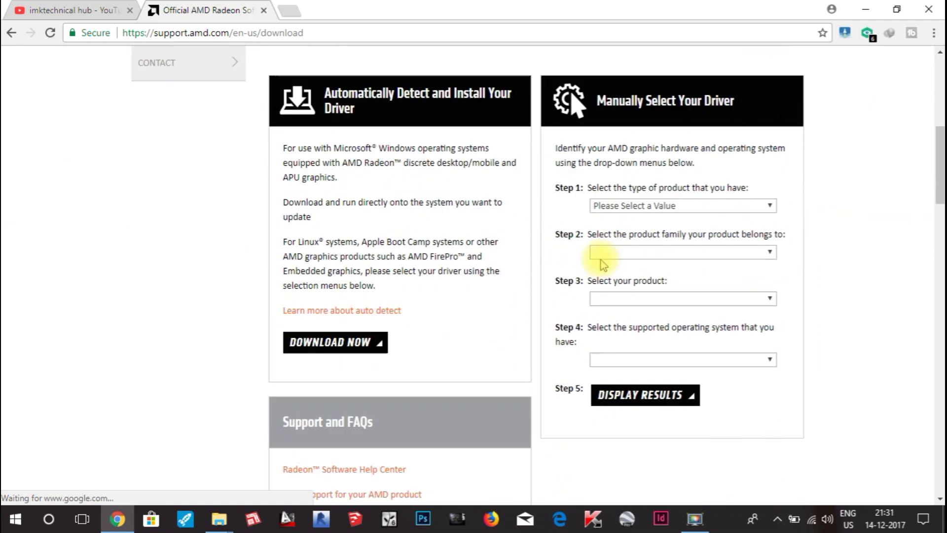
# Step: Choose Notebook Graphics as the Step 1 product type
pyautogui.click(705, 210)
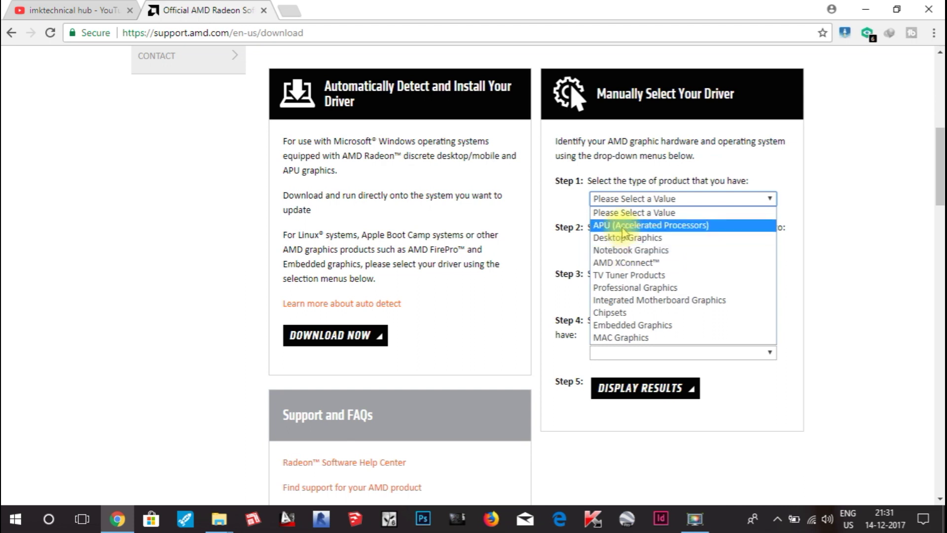
pyautogui.click(629, 252)
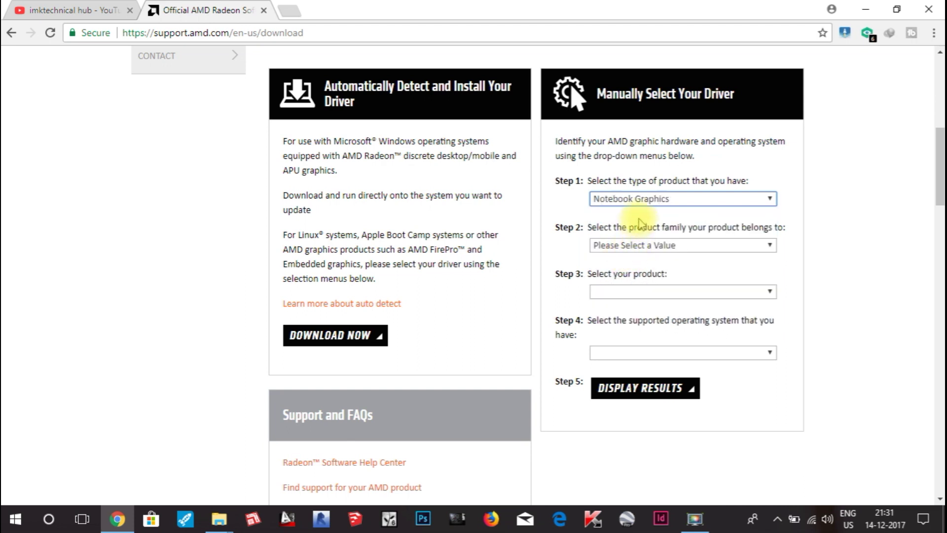
pyautogui.click(703, 250)
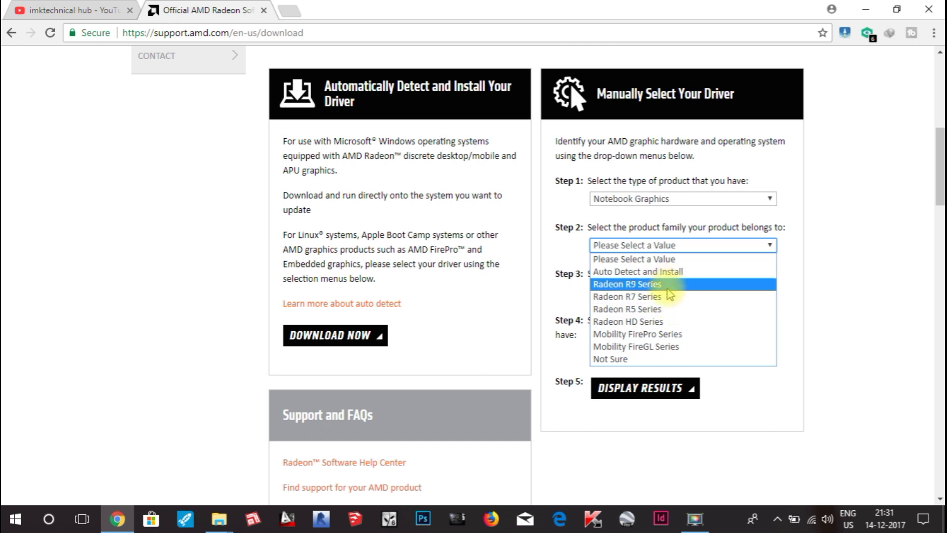
pyautogui.click(825, 271)
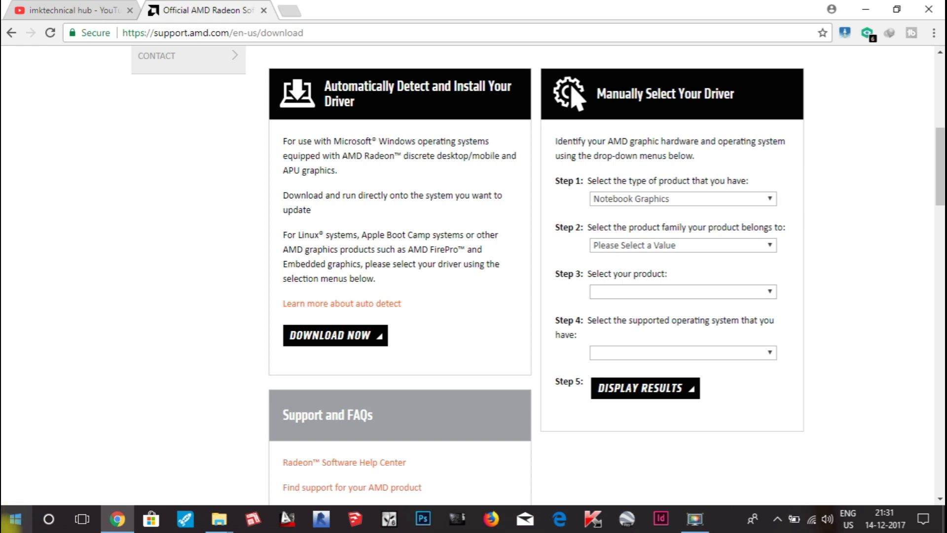
# Step: Look up the Radeon (TM) HD 8670M under Display adapters in Device Manager, then close it
pyautogui.rightClick(9, 524)
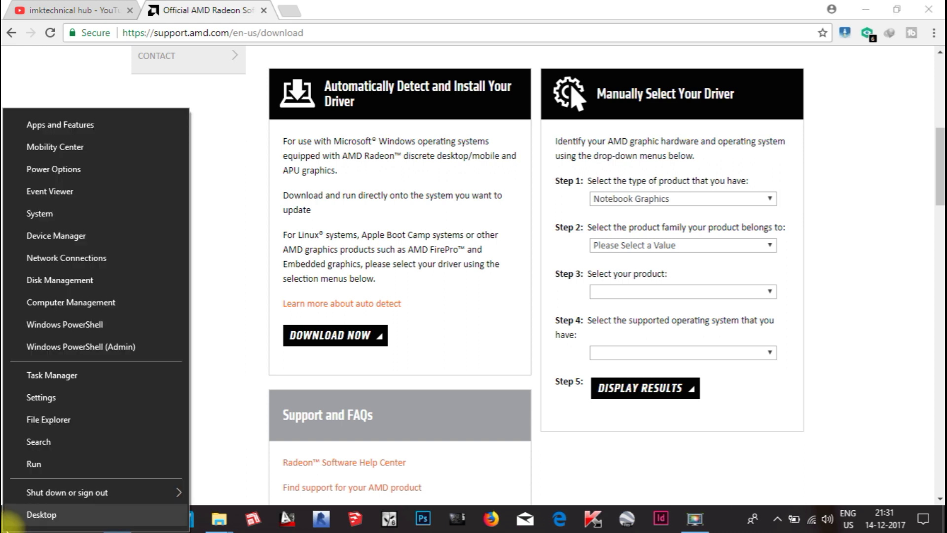
pyautogui.click(52, 237)
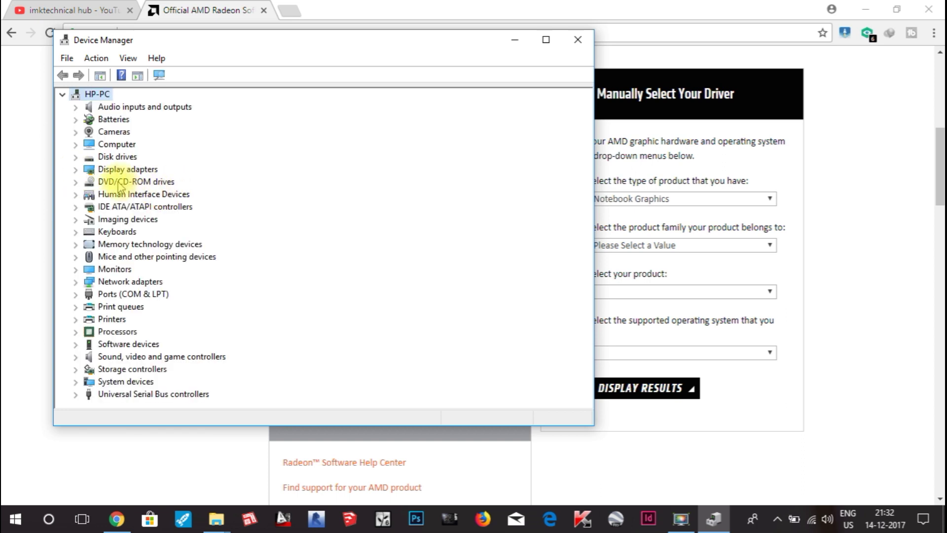
pyautogui.click(75, 170)
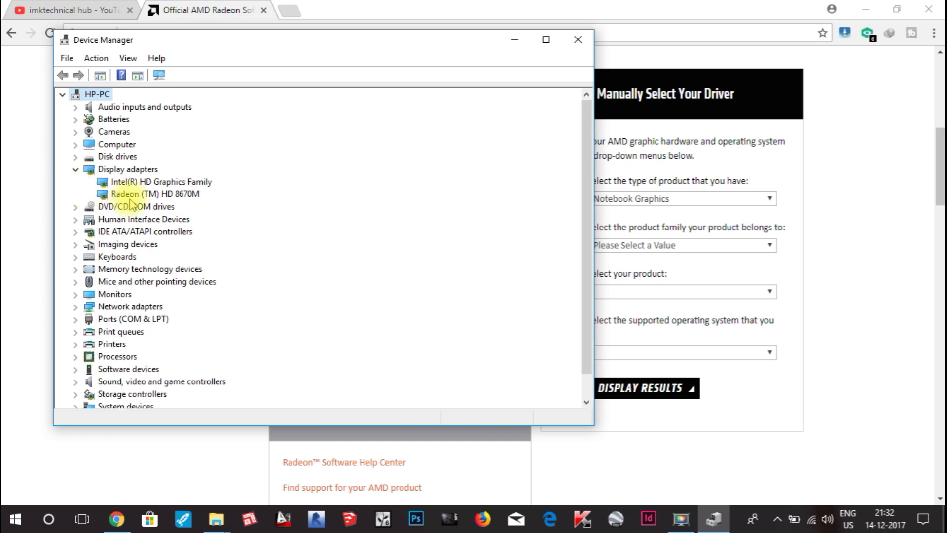
pyautogui.click(111, 196)
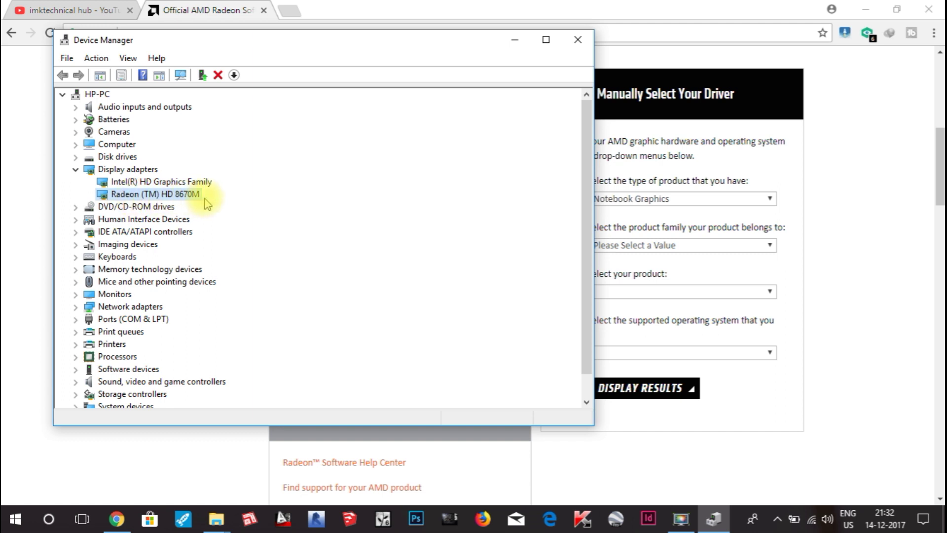
pyautogui.click(568, 44)
pyautogui.click(715, 246)
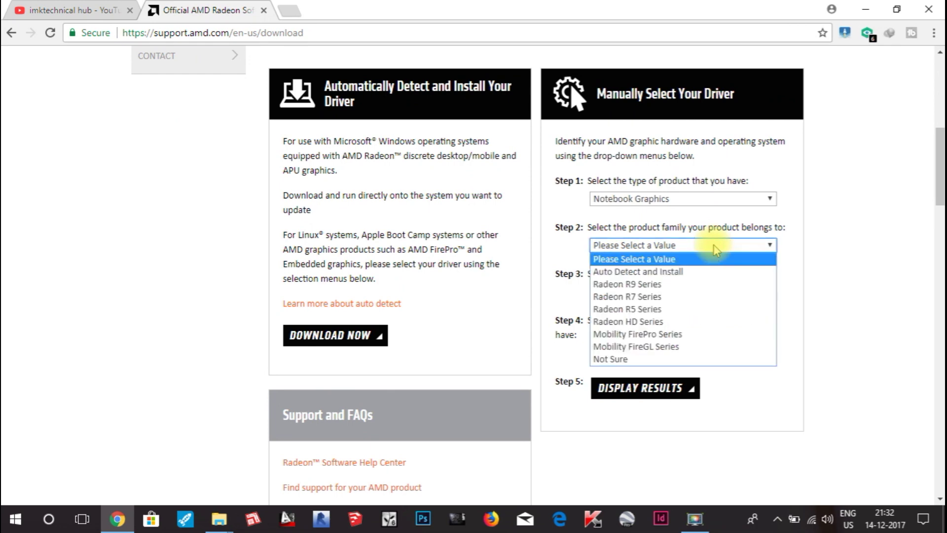
# Step: Fill Steps 2–4 with Radeon HD Series, Radeon HD 8600M Series and Windows 8 - 64 Bit, then display results
pyautogui.click(660, 323)
pyautogui.click(693, 292)
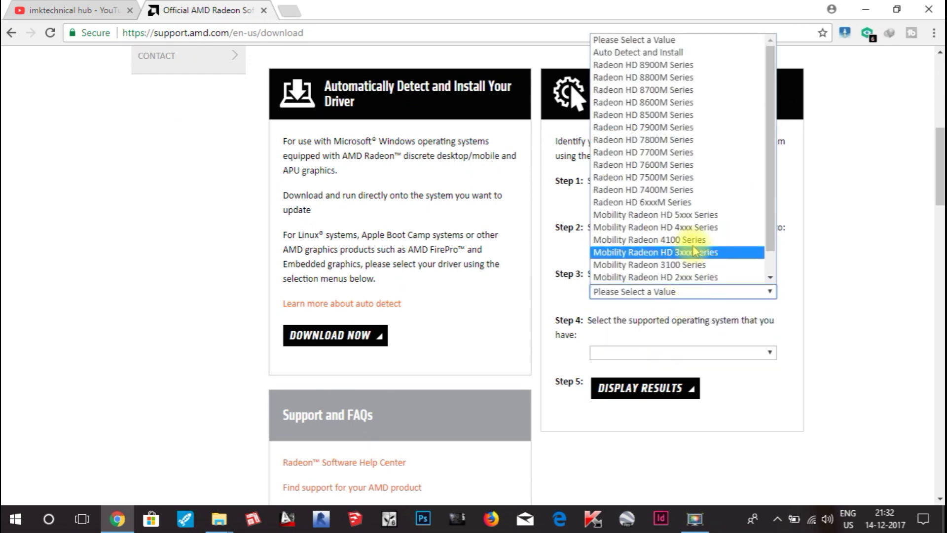
pyautogui.click(644, 105)
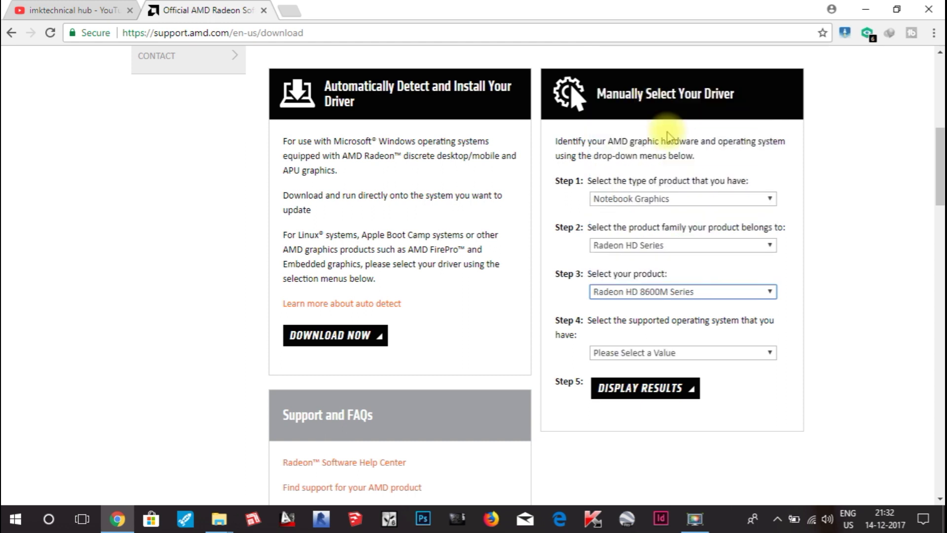
pyautogui.click(744, 355)
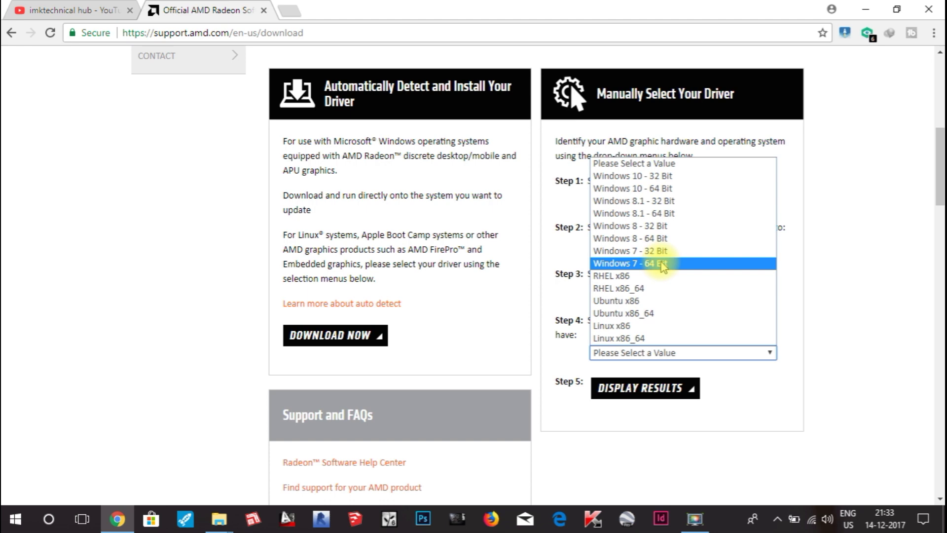
pyautogui.click(646, 242)
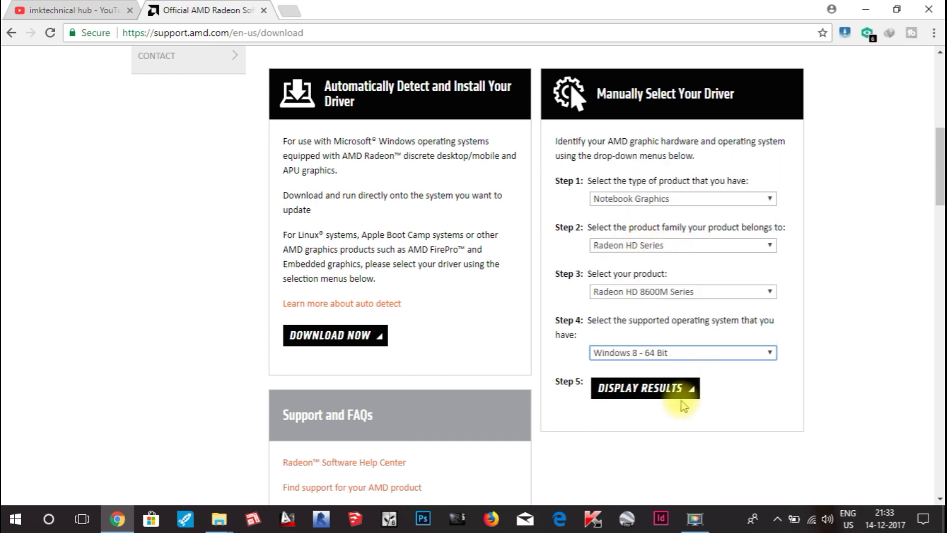
pyautogui.click(660, 398)
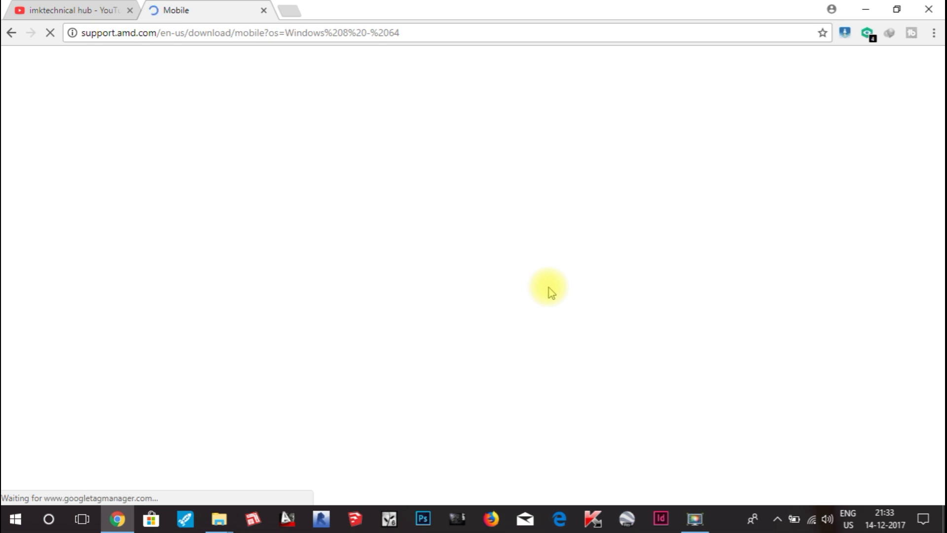
# Step: Scroll the results to the Mobility Radeon Driver 14.4 download (260 MB, 4/25/2014)
pyautogui.scroll(-3, 577, 311)
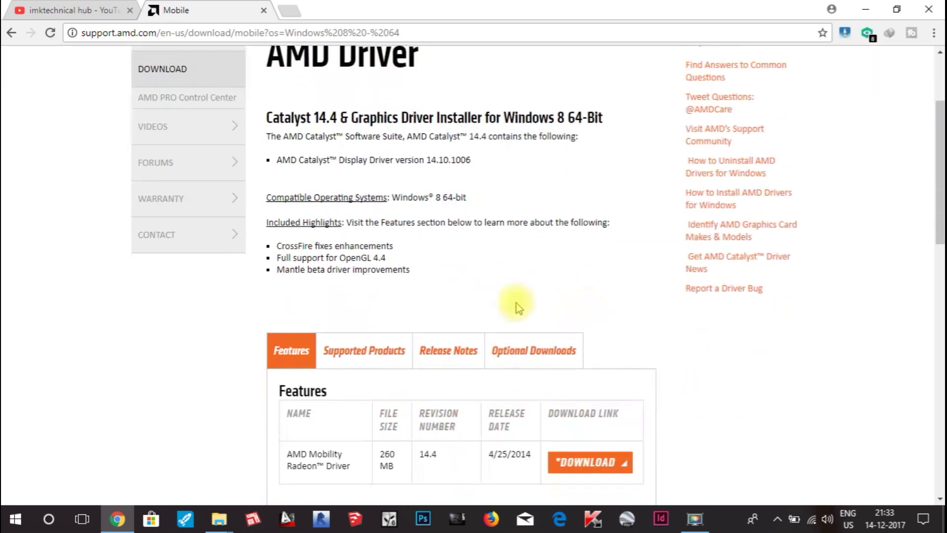
pyautogui.scroll(-3, 598, 243)
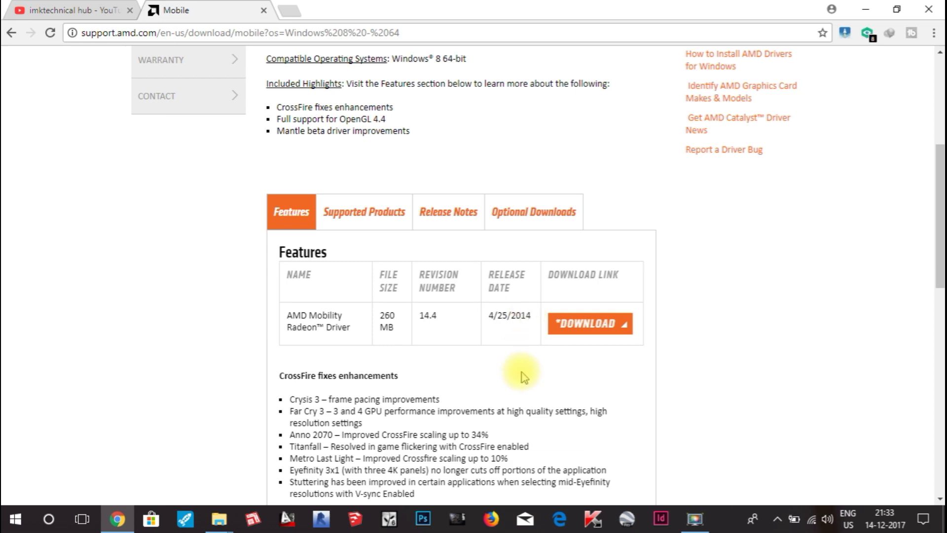
pyautogui.scroll(5, 524, 377)
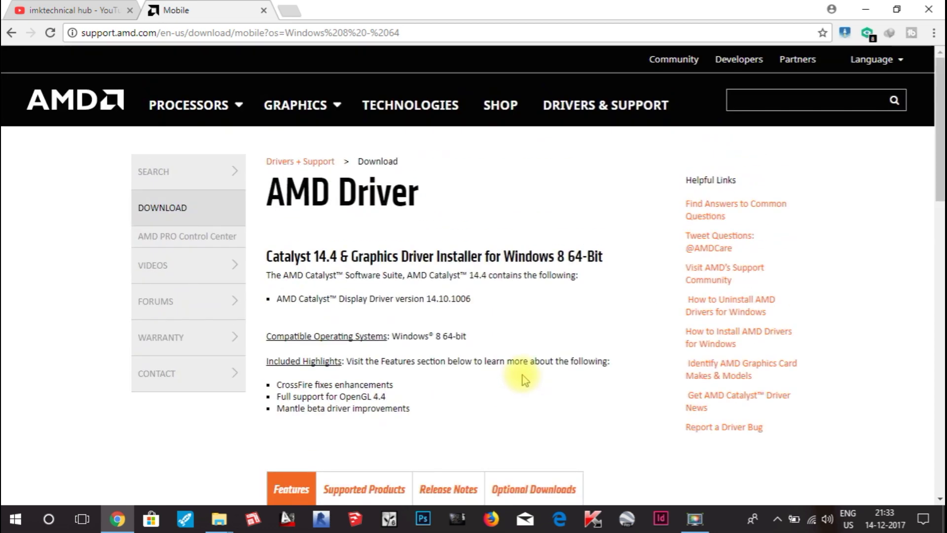
pyautogui.scroll(-3, 76, 339)
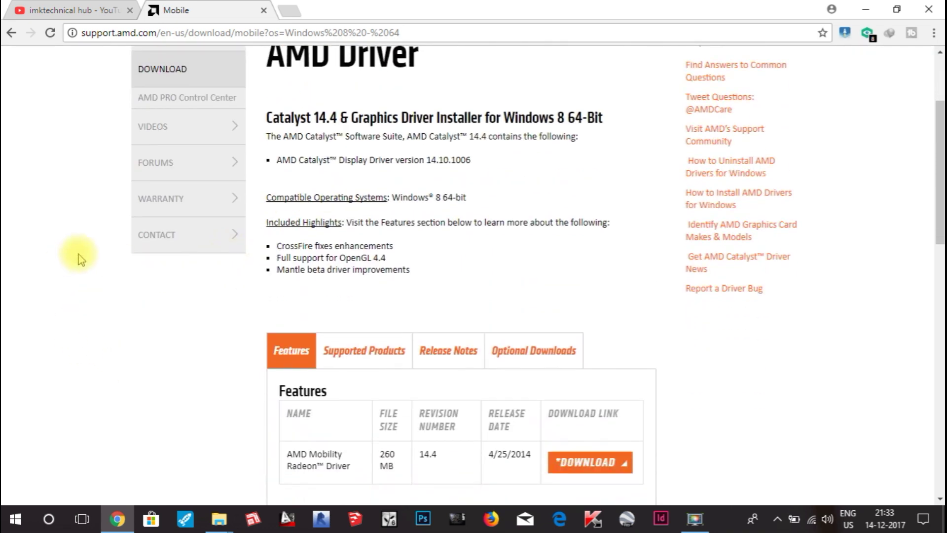
pyautogui.scroll(-3, 440, 260)
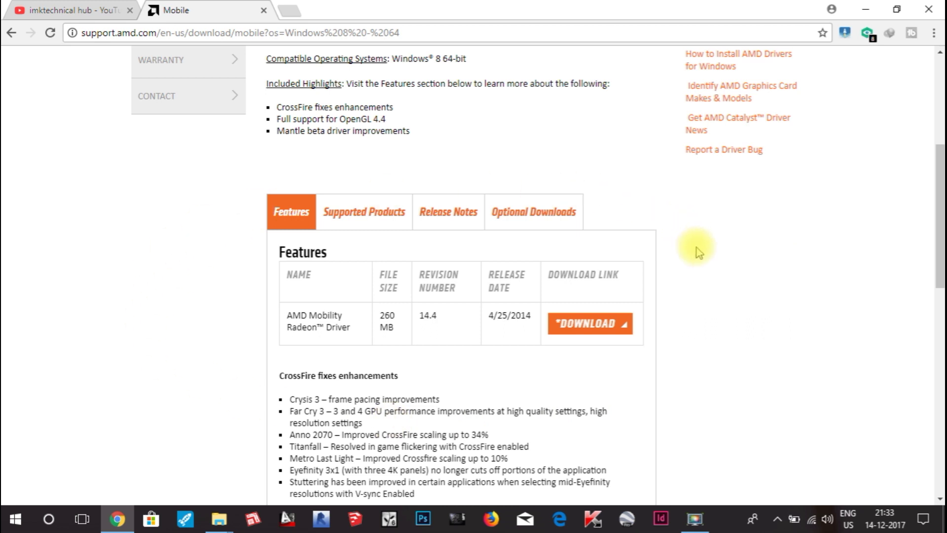
pyautogui.click(49, 9)
pyautogui.click(351, 295)
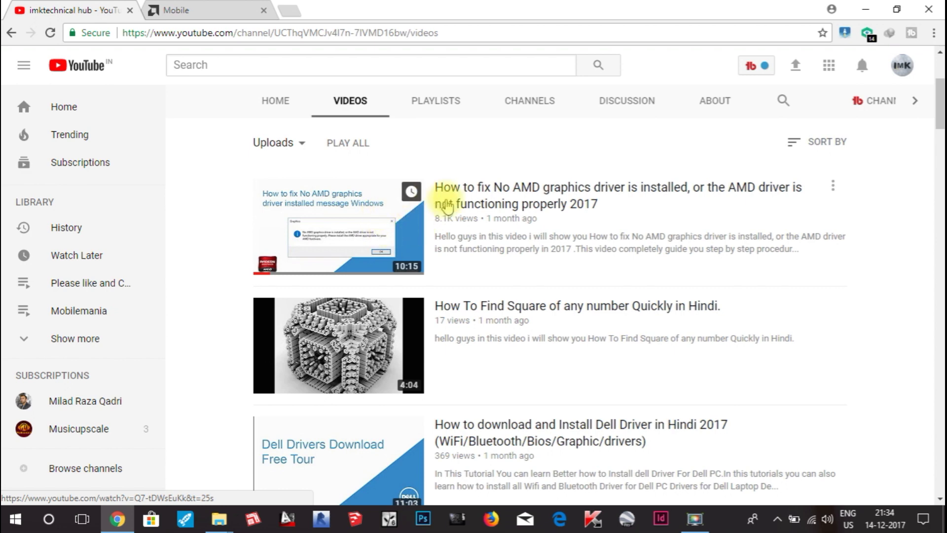
pyautogui.click(215, 6)
pyautogui.scroll(5, 761, 313)
pyautogui.scroll(-5, 761, 313)
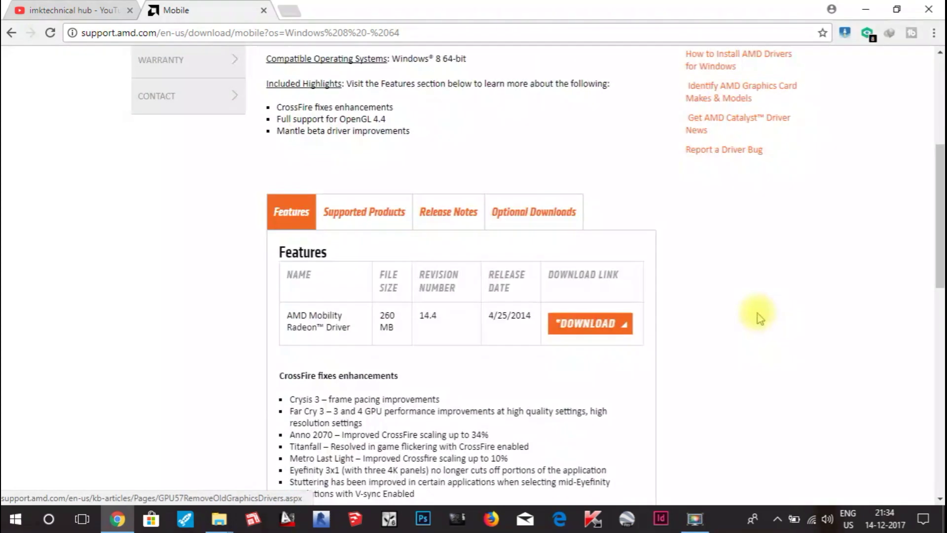